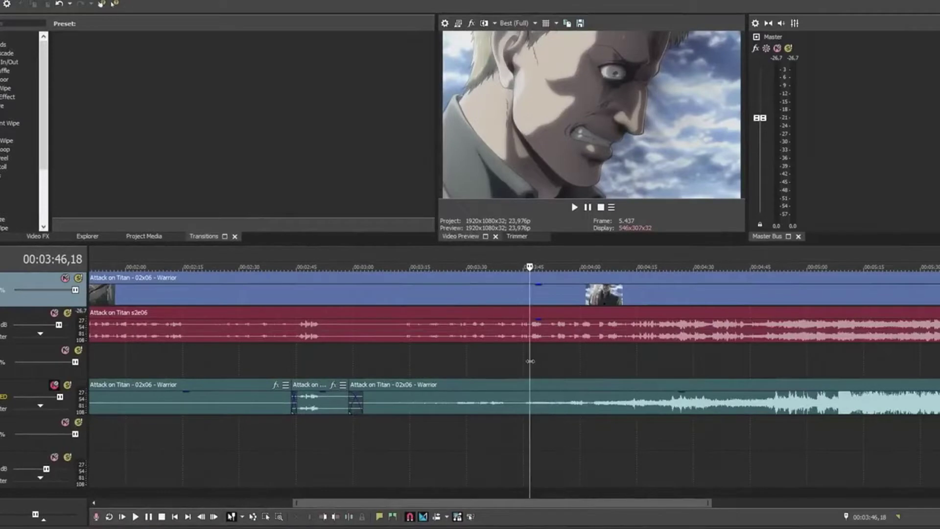
Play the scene, swap the muting from the lower audio track to the Attack on Titan s2e06 track, and replay it to compare
key("space")
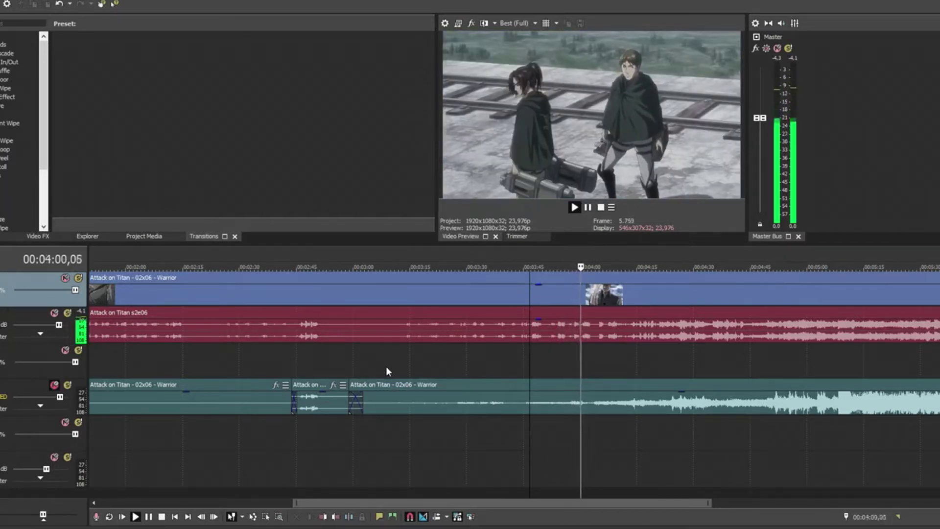
key("space")
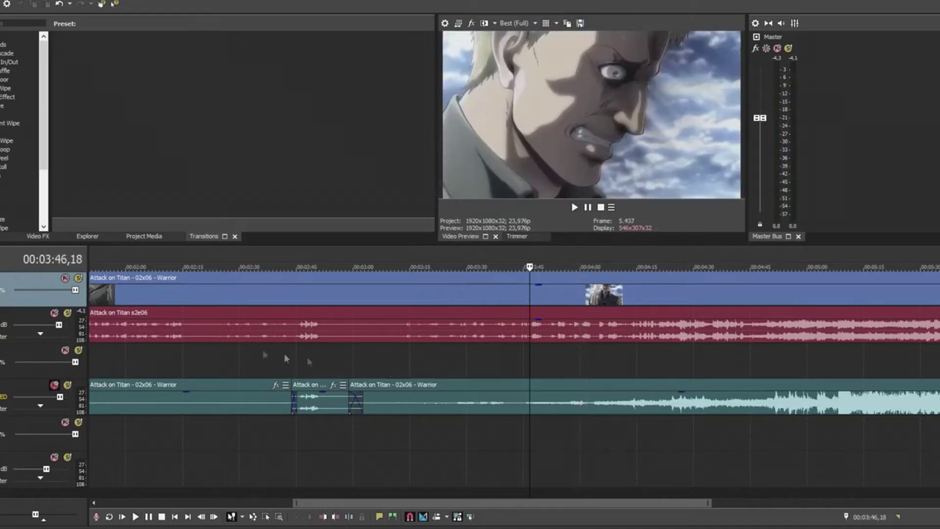
left_click(55, 313)
left_click(54, 385)
key("space")
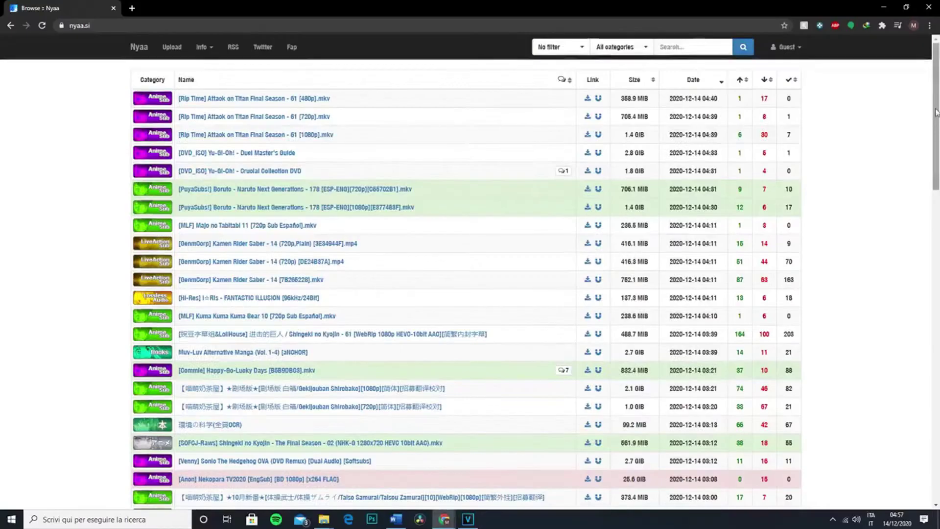
Search nyaa.si for "One punch man" in the browser and open the EMBER Season 2+Specials 1080p Dual Audio release
left_click_drag(935, 108, 936, 211)
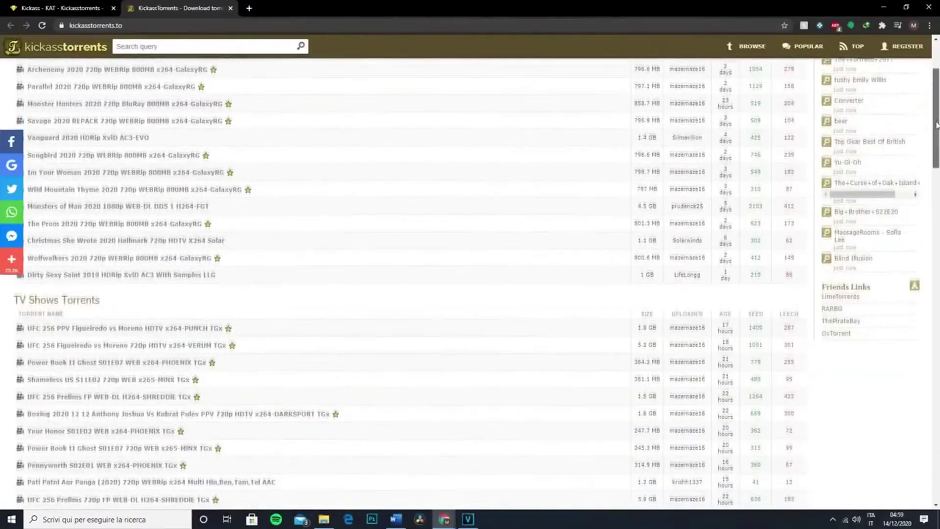
left_click_drag(936, 131, 937, 239)
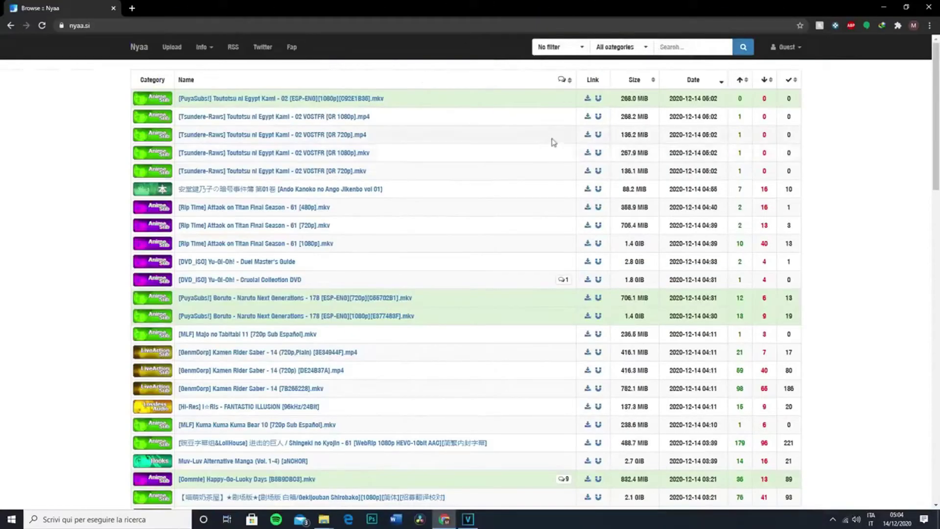
left_click(669, 42)
type("One punch man")
key("Return")
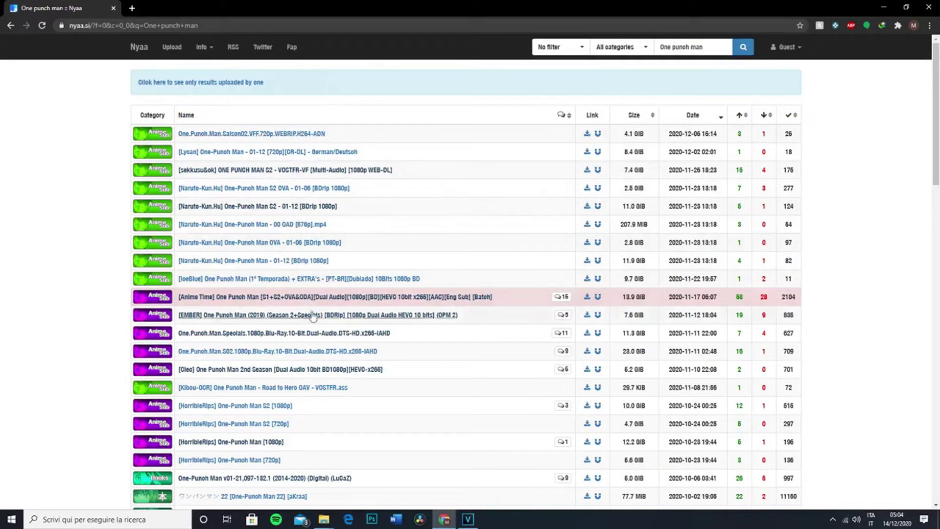
left_click(381, 316)
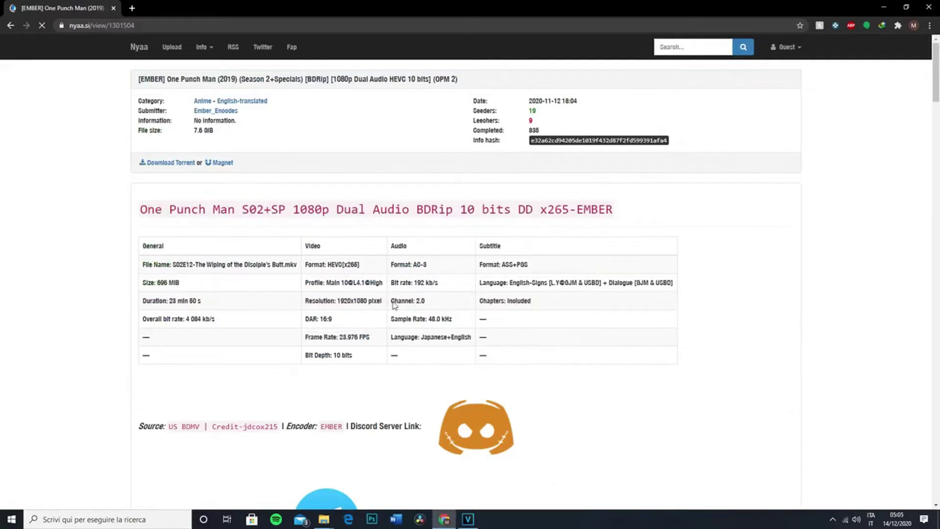
Check the audio channel specification of the release and download its torrent file
left_click_drag(392, 301, 428, 303)
left_click(428, 303)
left_click(174, 163)
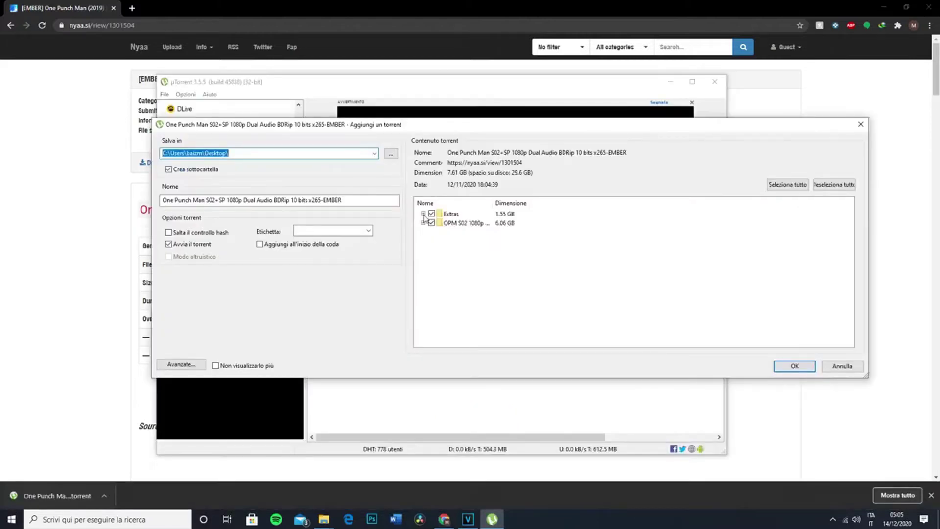
Exclude all torrent contents except episode S02E01 and start its download to the desktop
left_click(423, 214)
left_click(423, 279)
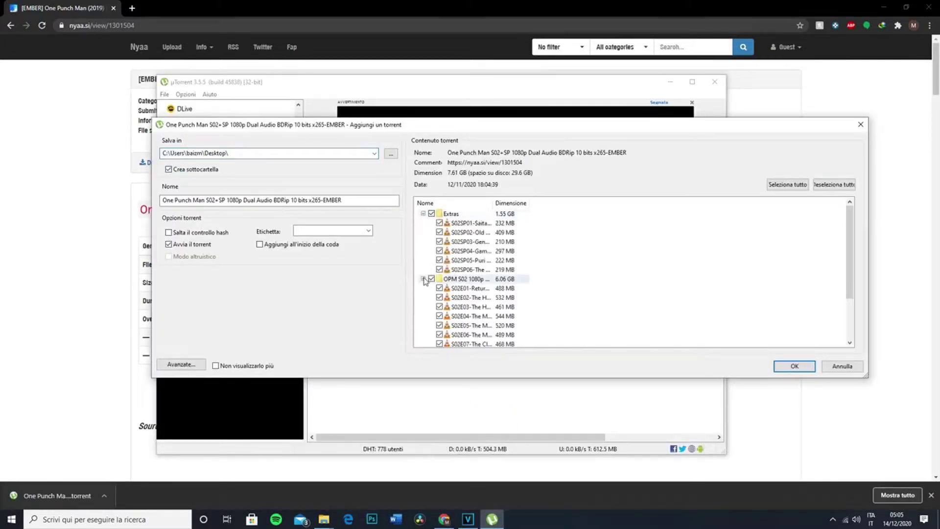
left_click(834, 184)
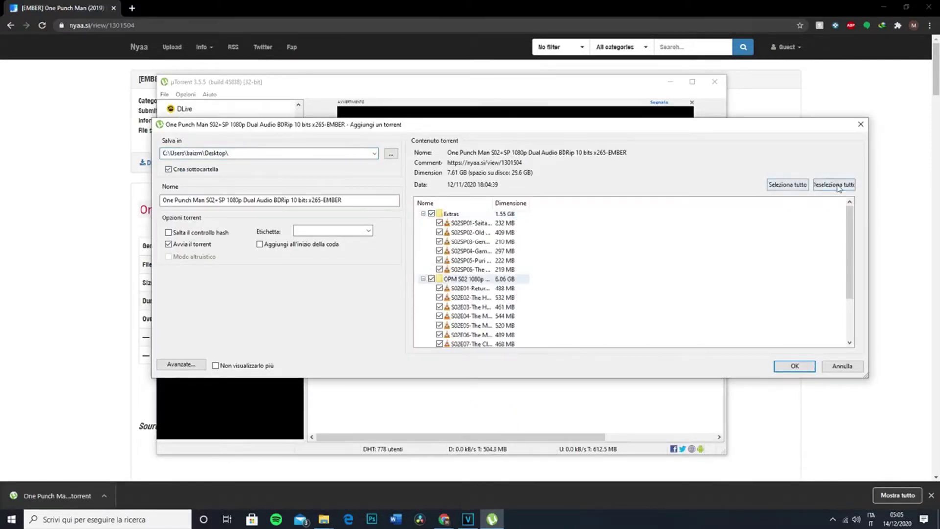
scroll(457, 236, "down", 1)
scroll(457, 236, "down", 1)
left_click(440, 233)
left_click(795, 366)
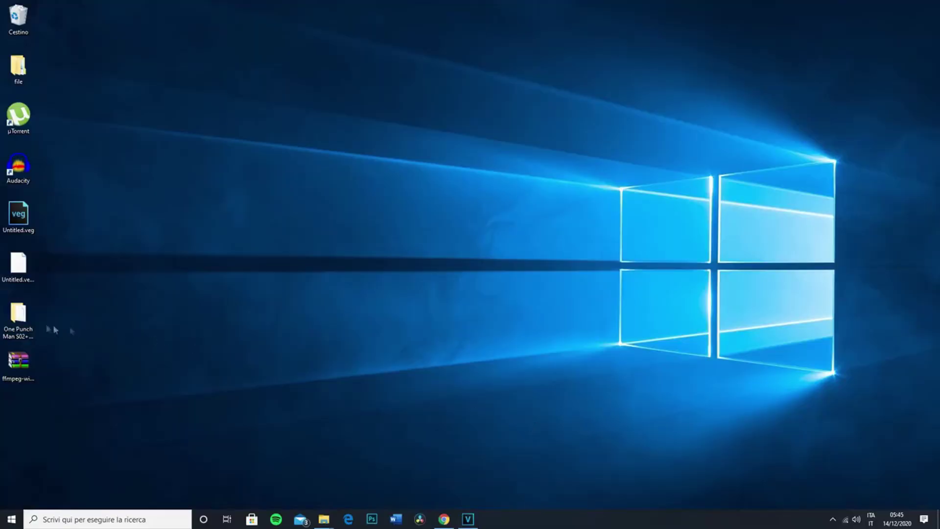
Play the downloaded S02E01 episode full screen in VLC and skip through the first few minutes to check it
double_click(24, 325)
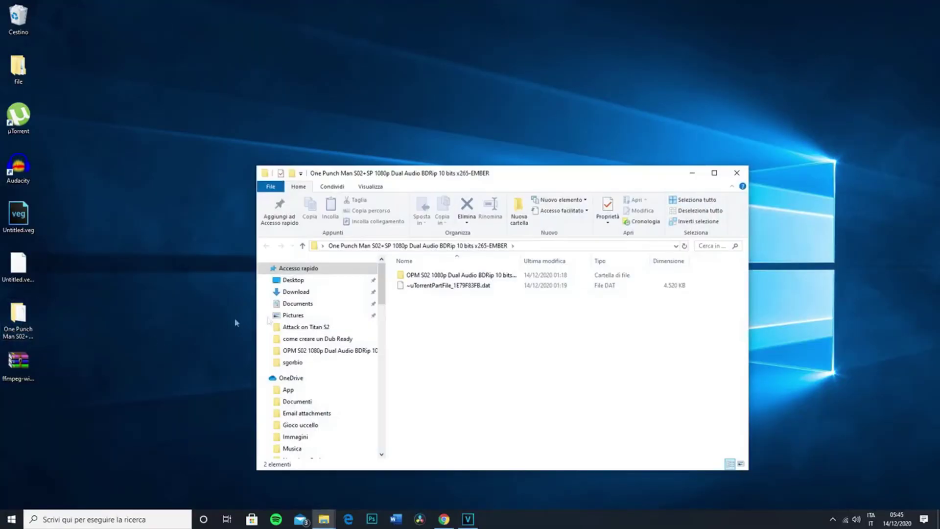
double_click(452, 277)
double_click(431, 282)
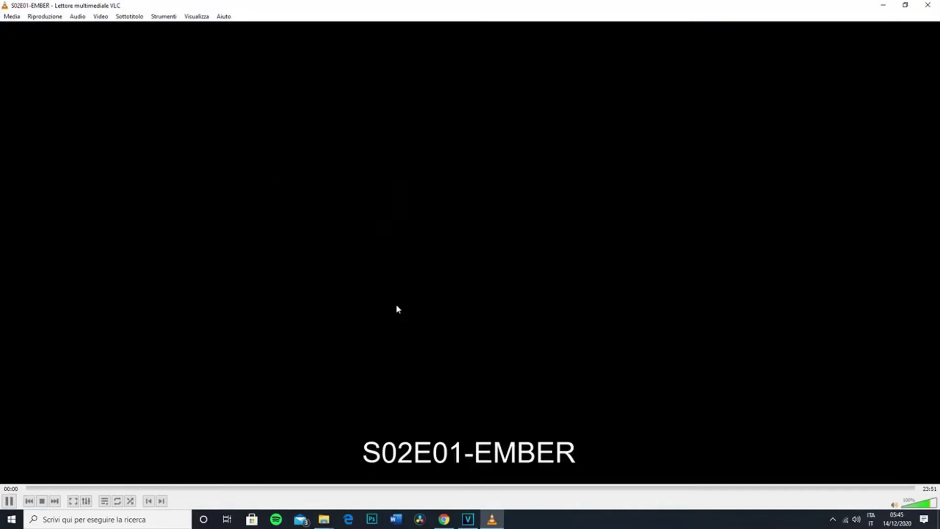
double_click(397, 308)
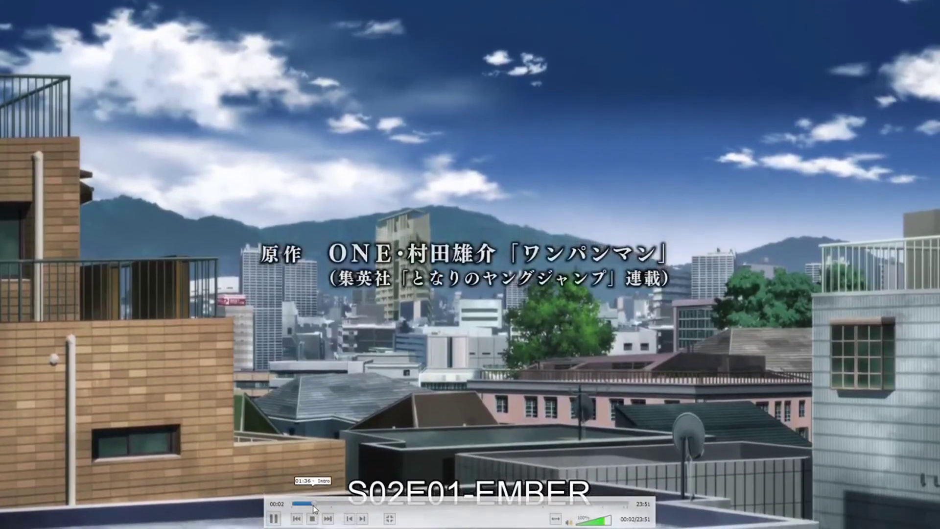
left_click(313, 505)
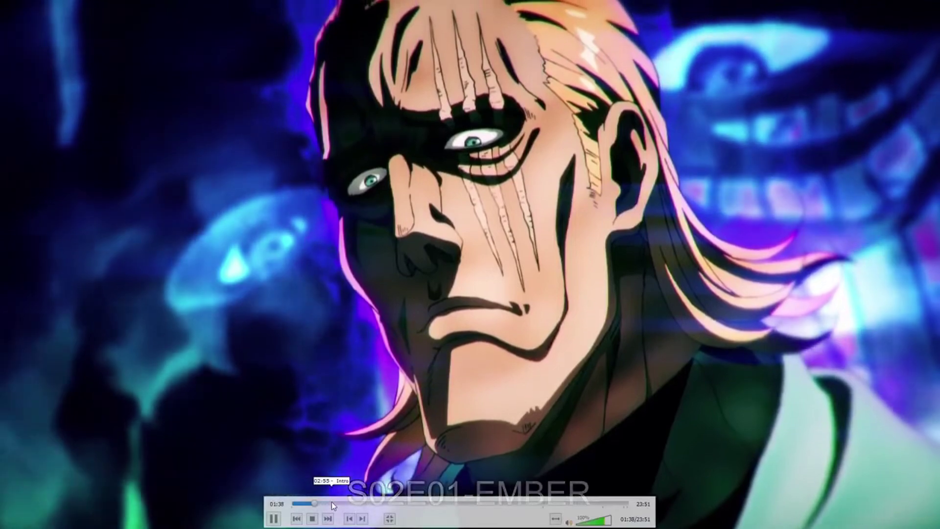
left_click(331, 501)
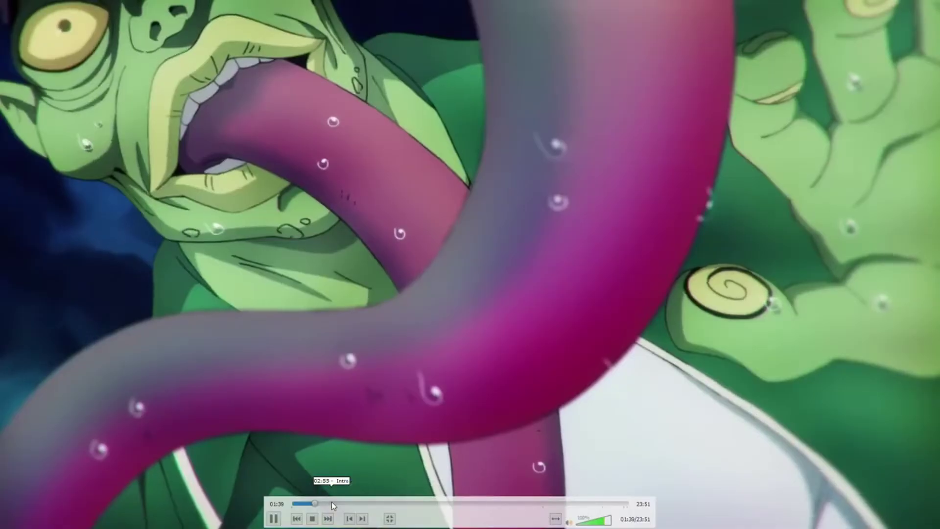
left_click(343, 503)
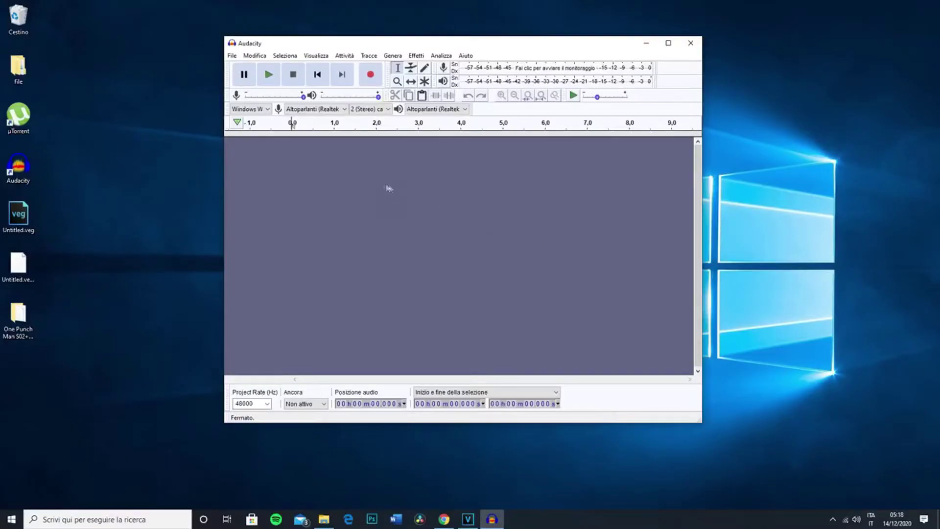
From Audacity's library preferences, follow the FFmpeg download help for Windows to the download page of the alternative FFmpeg 2.2.2 zip
left_click(255, 56)
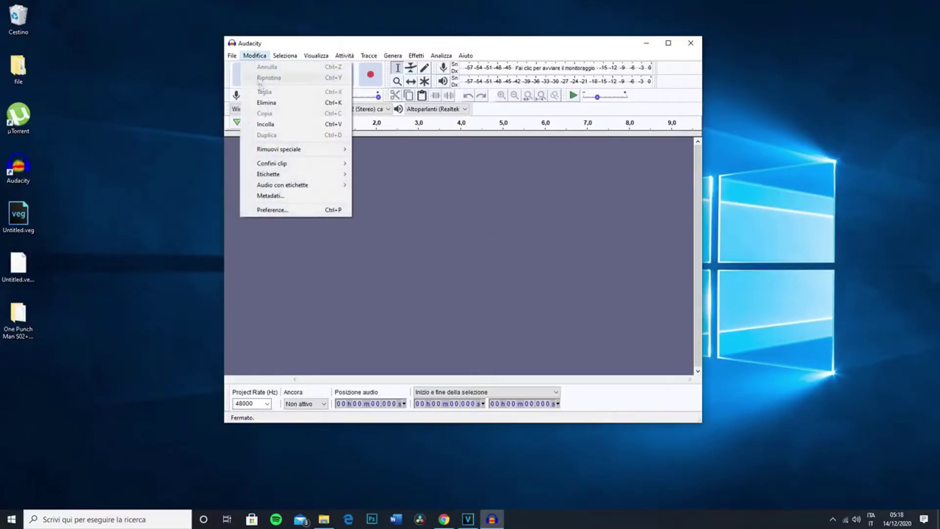
left_click(290, 209)
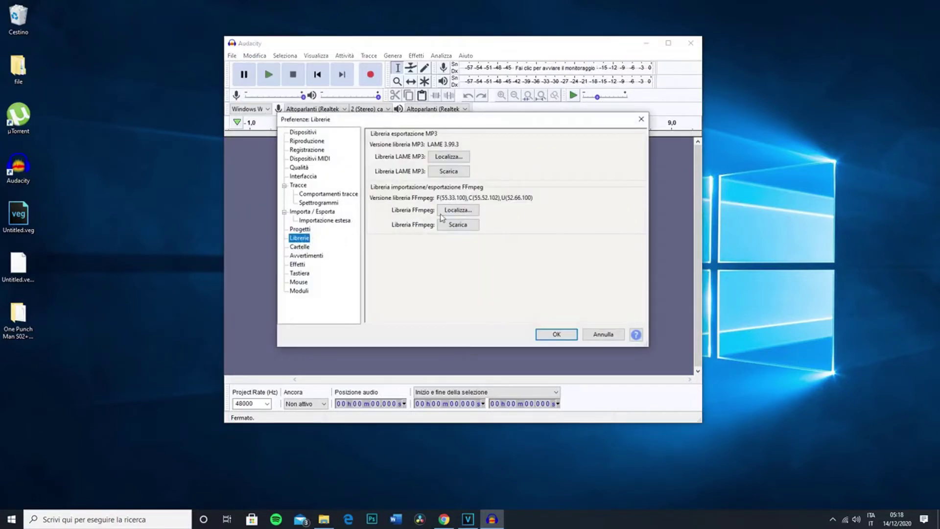
left_click(451, 228)
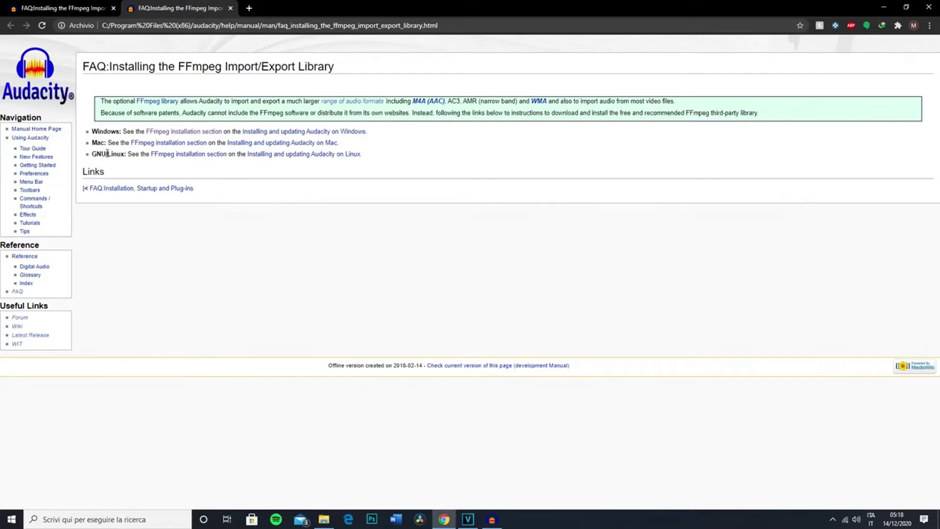
left_click(180, 132)
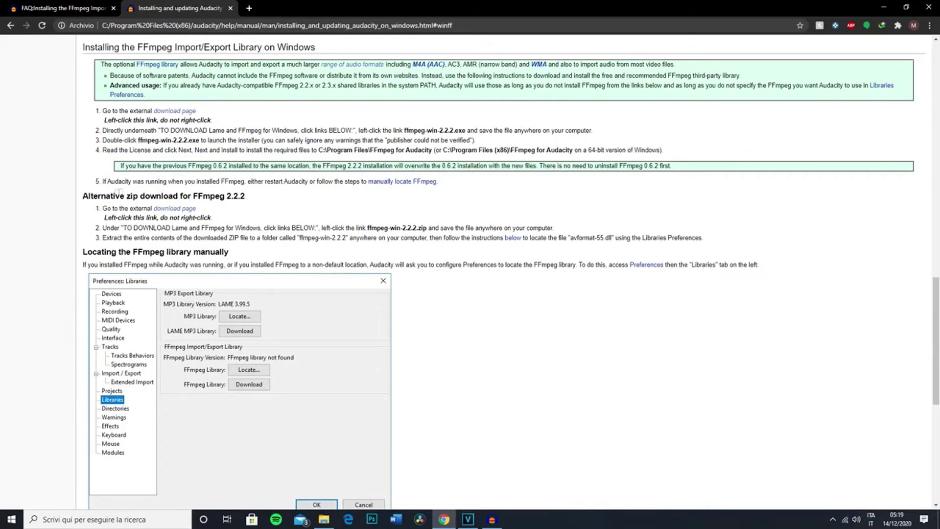
left_click_drag(84, 195, 247, 200)
left_click(184, 208)
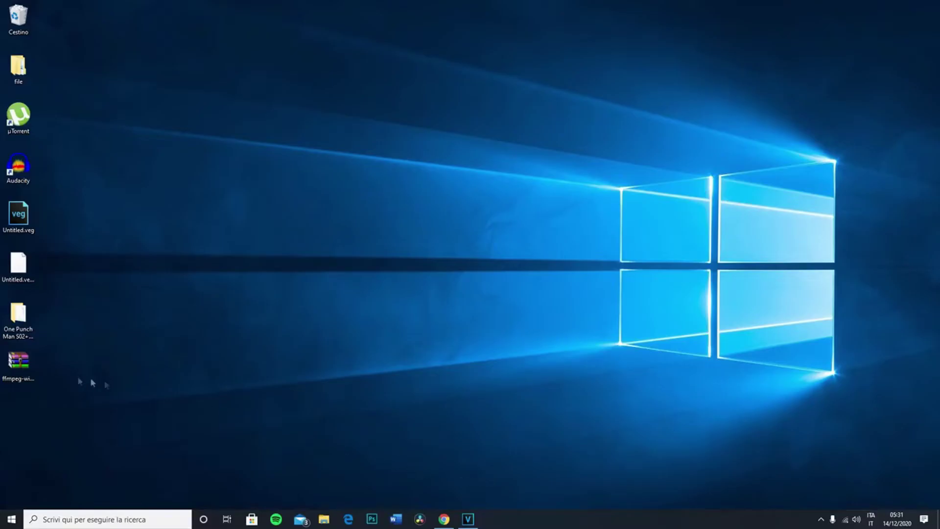
Extract avformat-55.dll from ffmpeg-win-2.2.2.zip to the desktop and close the archive
double_click(17, 365)
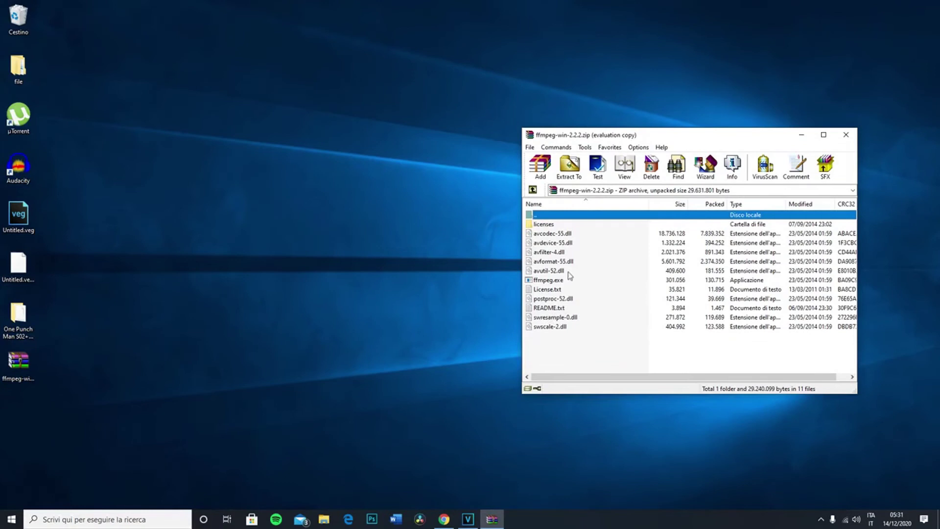
left_click(763, 228)
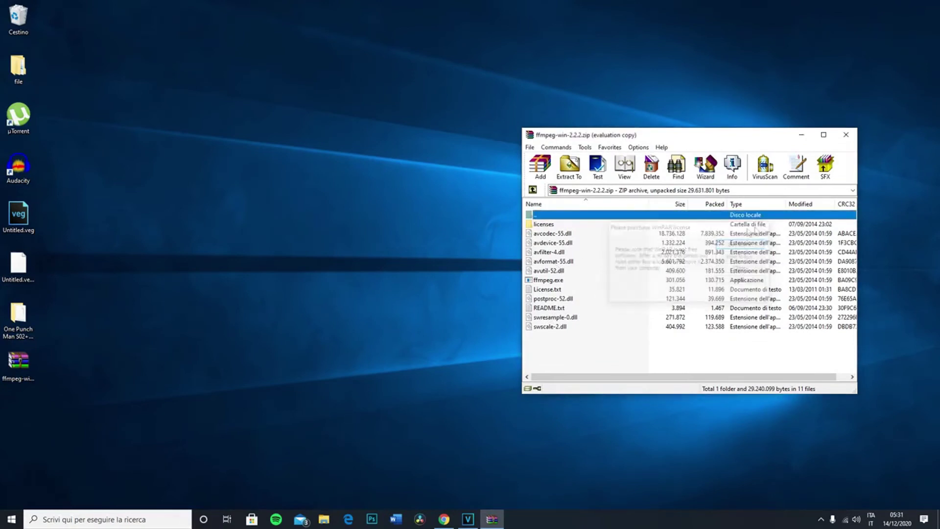
left_click(545, 262)
left_click_drag(490, 279, 37, 411)
left_click(851, 138)
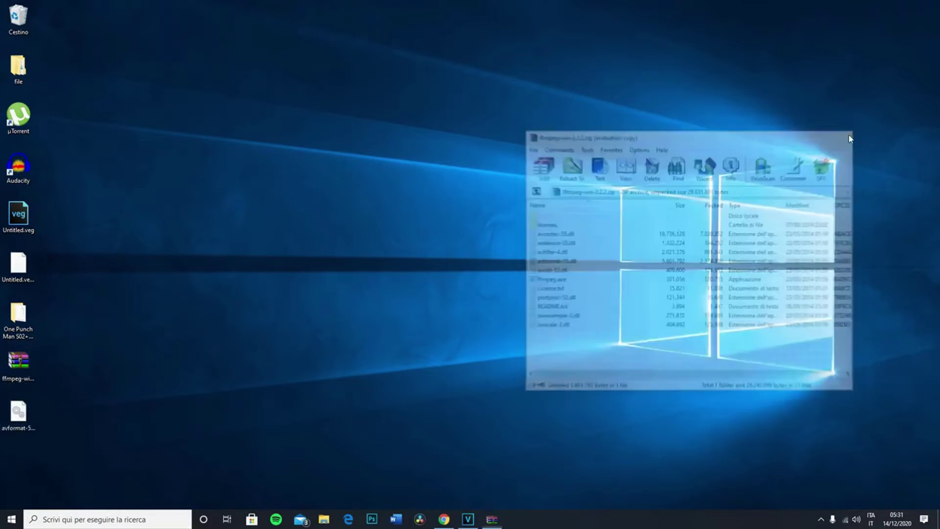
Try to move avformat-55.dll from the desktop into the Ffmpeg audacity folder under Programmi (x86) on drive C
left_click(324, 520)
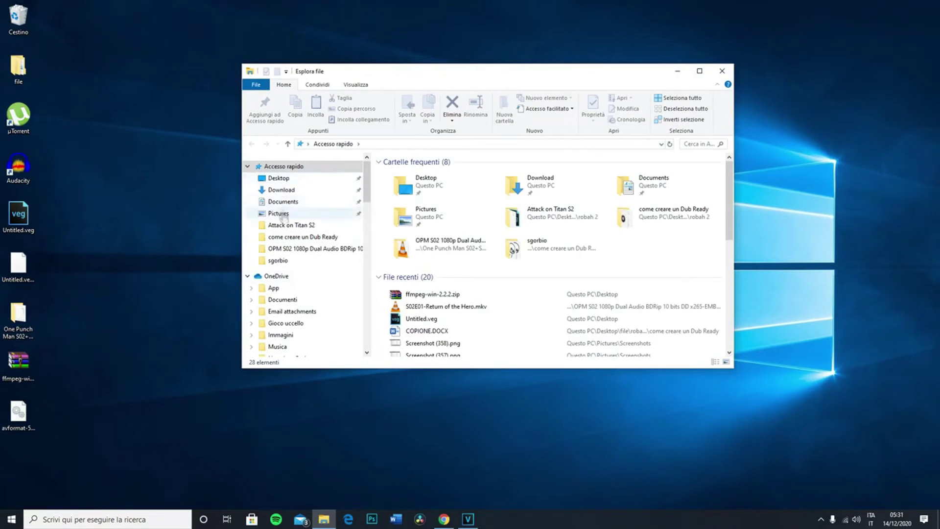
scroll(284, 211, "down", 3)
left_click(279, 308)
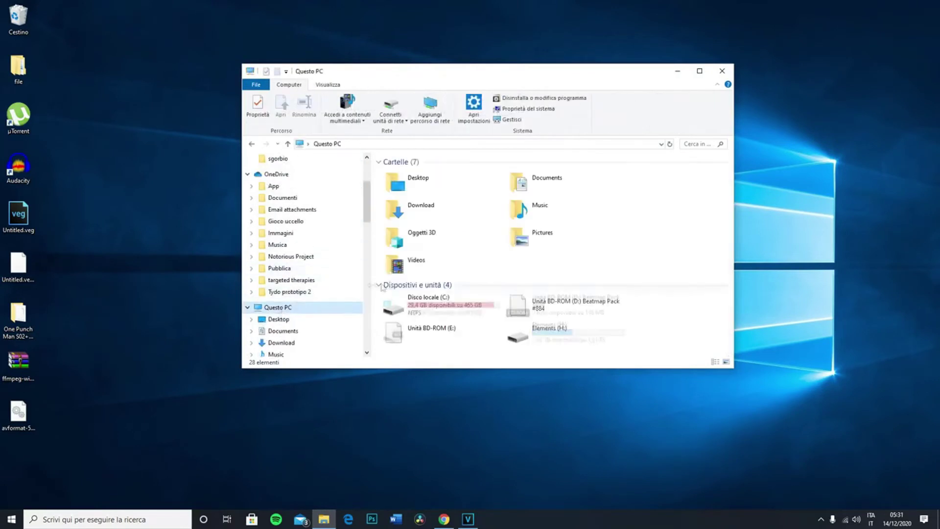
double_click(470, 304)
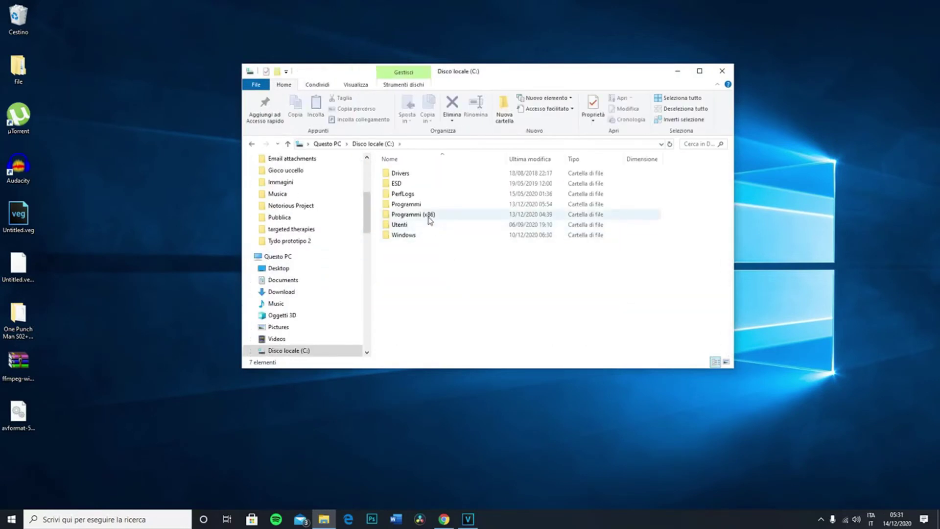
double_click(429, 220)
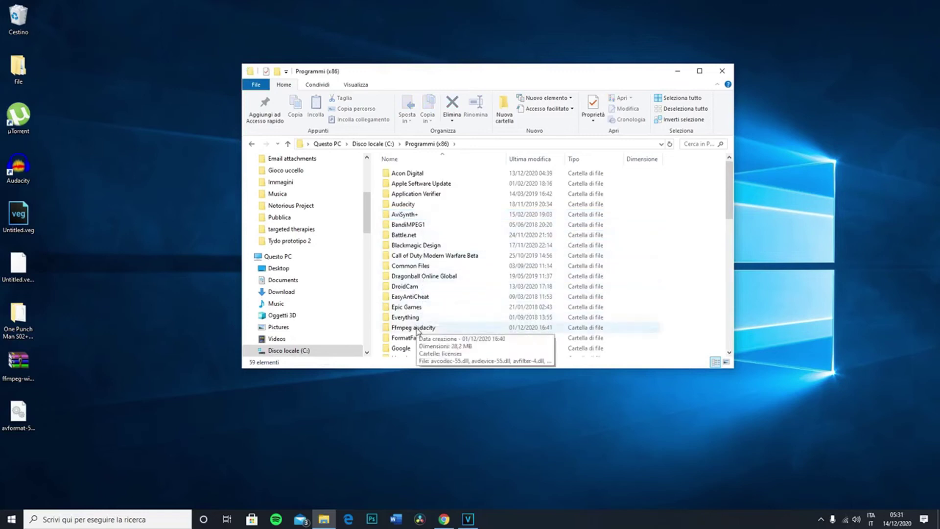
double_click(437, 329)
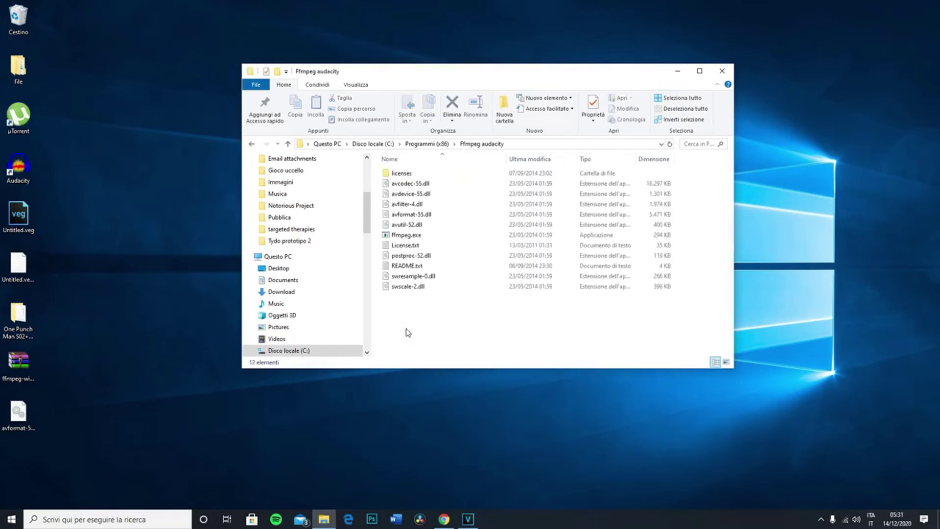
left_click_drag(33, 420, 430, 299)
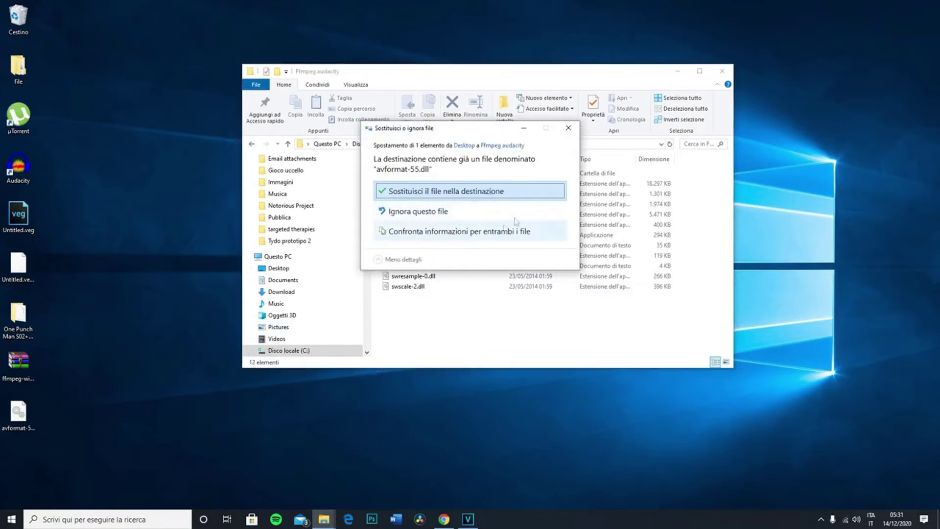
left_click(569, 129)
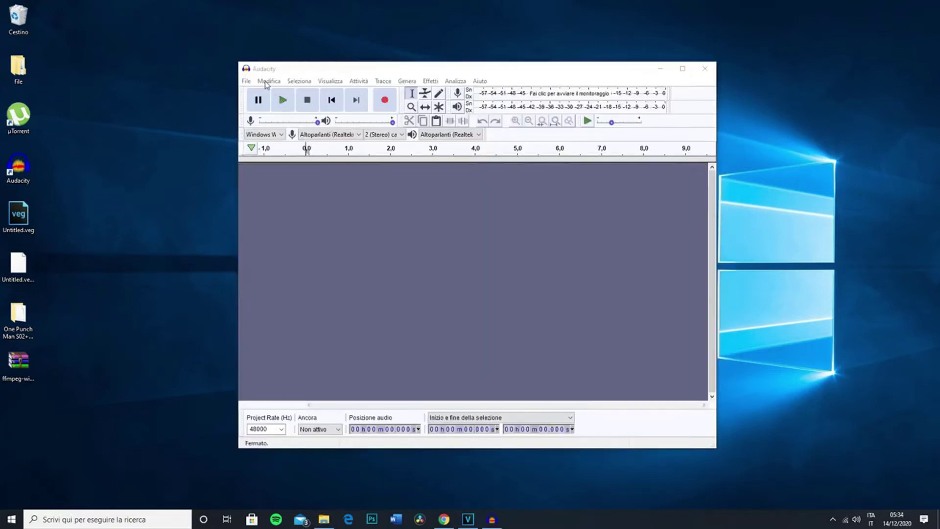
Locate the FFmpeg library manually in Audacity's library preferences, accepting C:\Program Files (x86)\Ffmpeg audacity\avformat-55.dll as its path
left_click(266, 84)
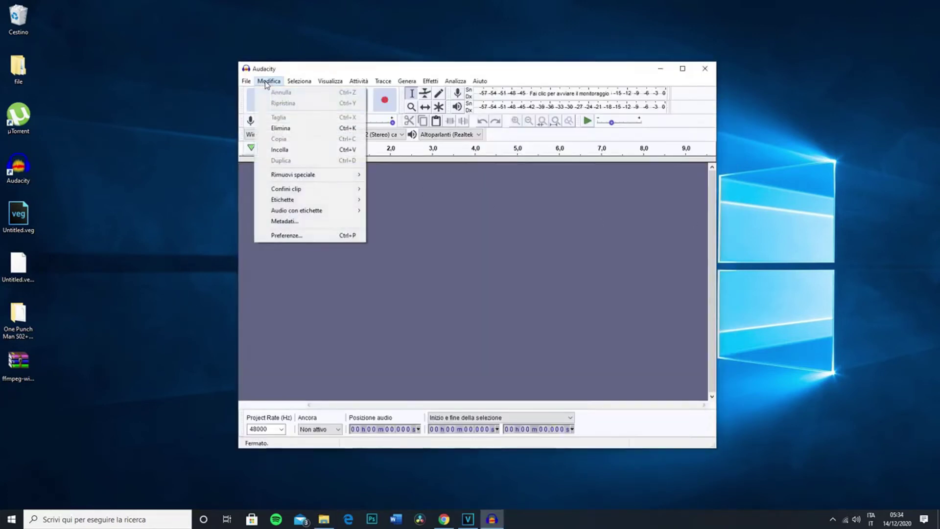
left_click(307, 237)
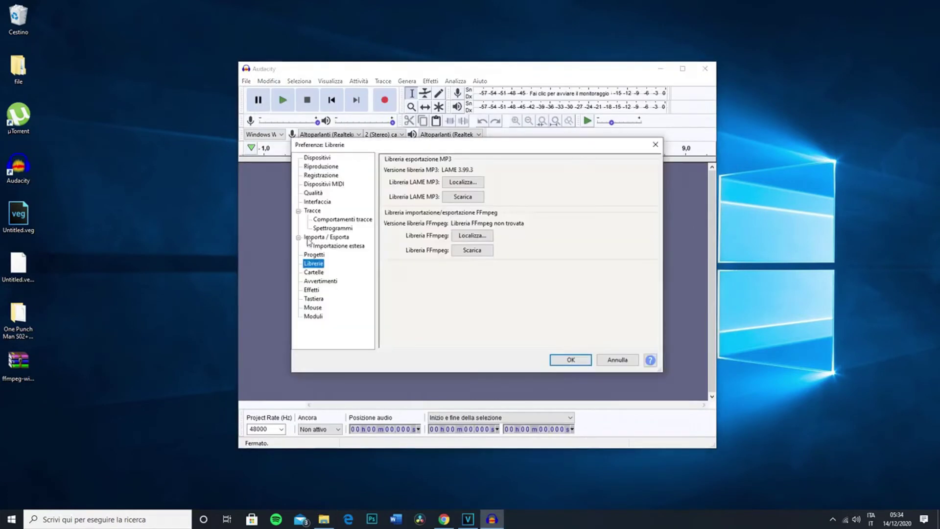
left_click(478, 238)
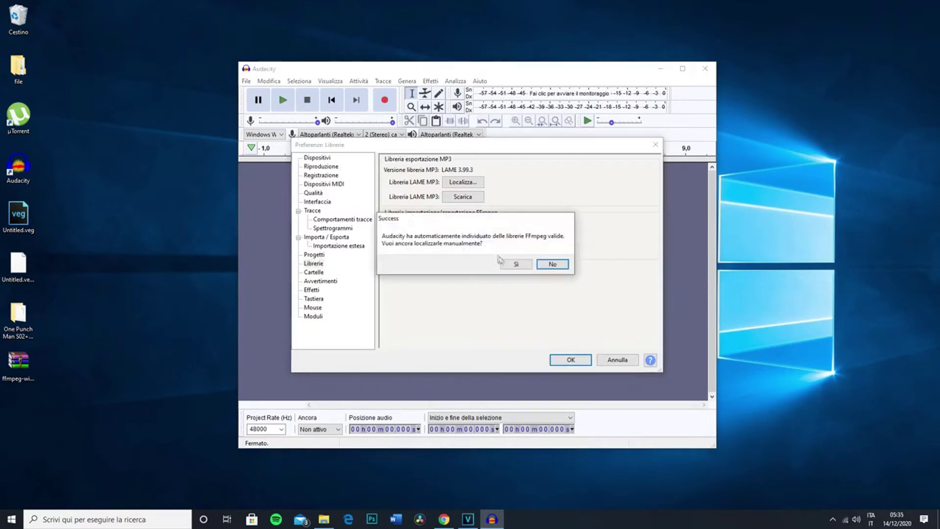
left_click(515, 265)
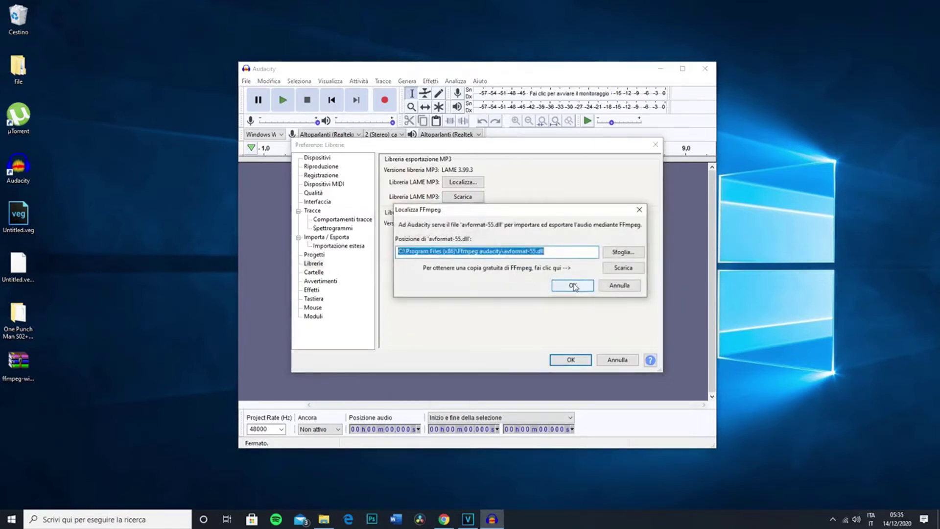
left_click(574, 286)
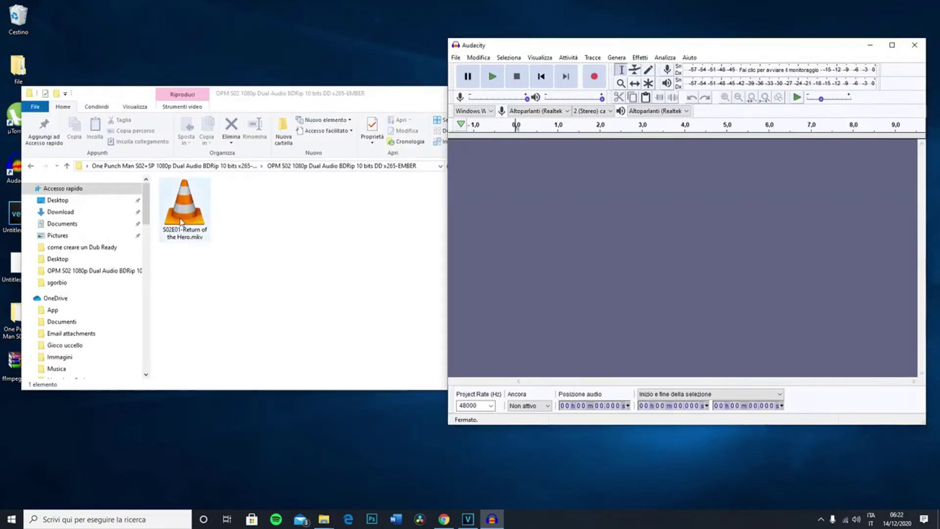
Import S02E01-Return of the Hero.mkv from its Explorer folder into the empty Audacity project and bring the Audacity window forward
left_click_drag(181, 221, 589, 212)
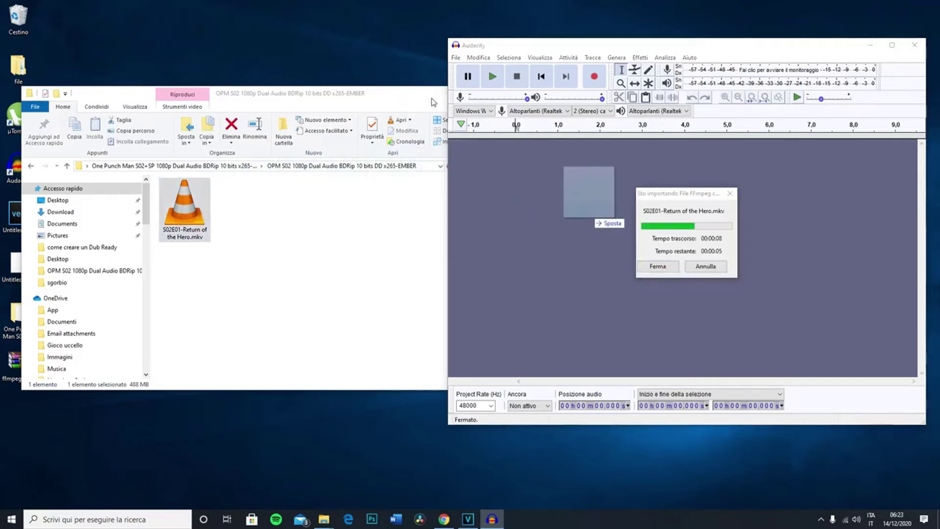
left_click(389, 107)
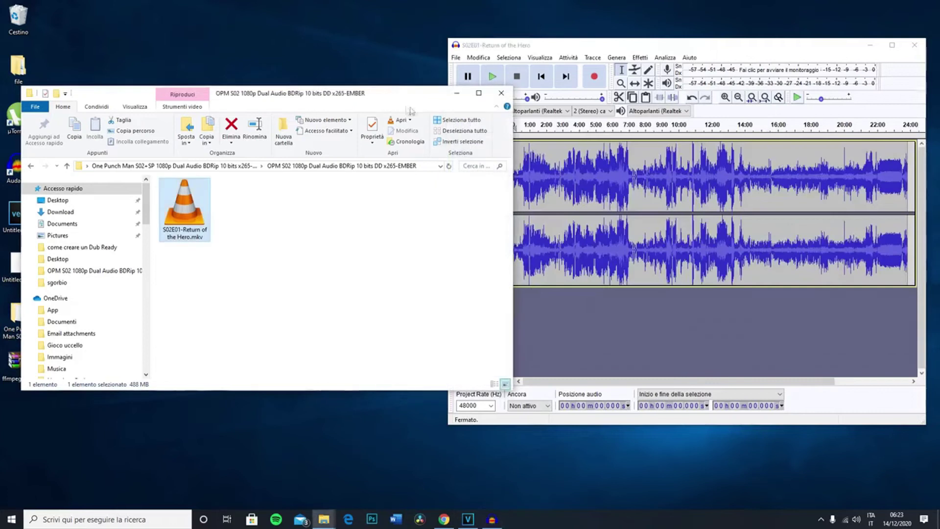
left_click_drag(659, 50, 479, 55)
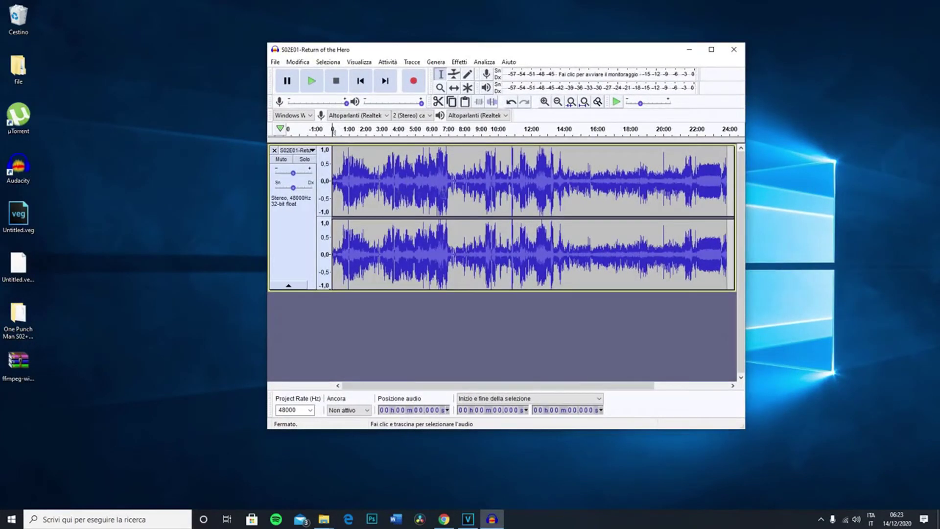
Listen to the imported stereo track from about 2:54 and from about 3:47, and stop playback
left_click(380, 185)
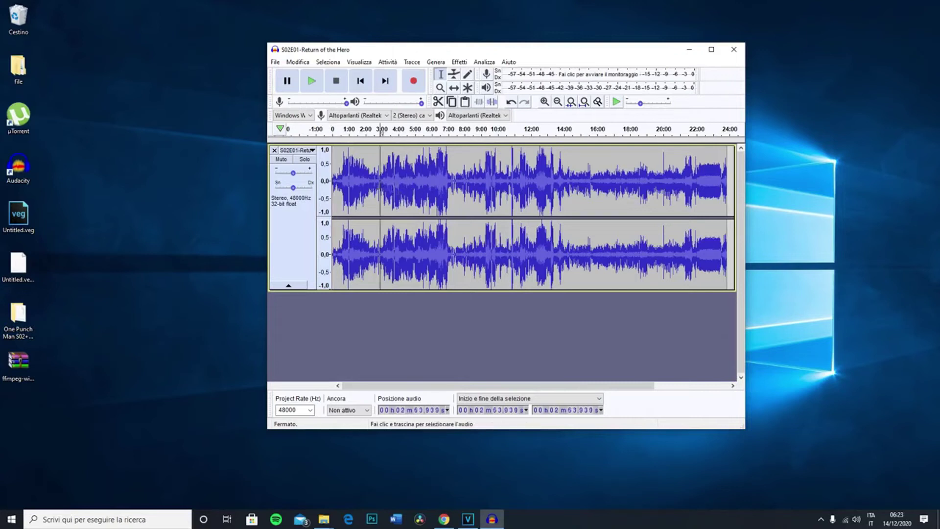
key("space")
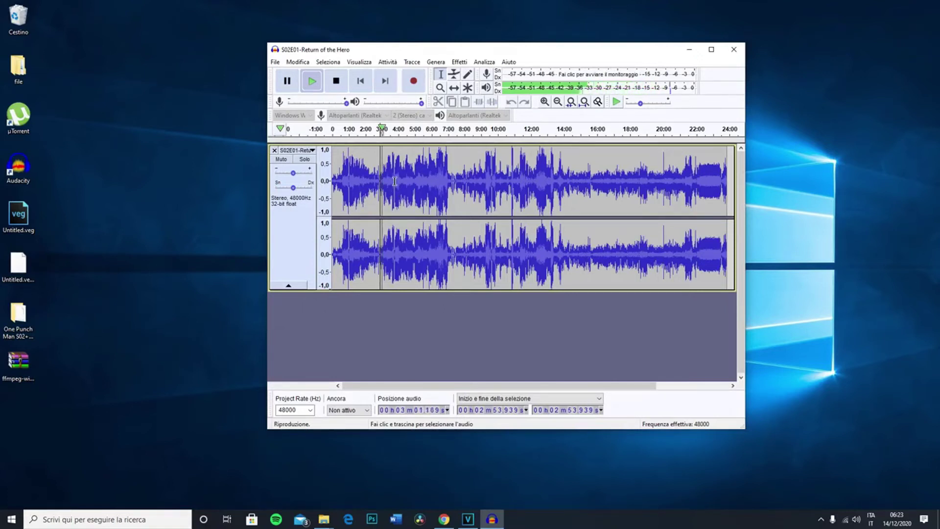
left_click(395, 182)
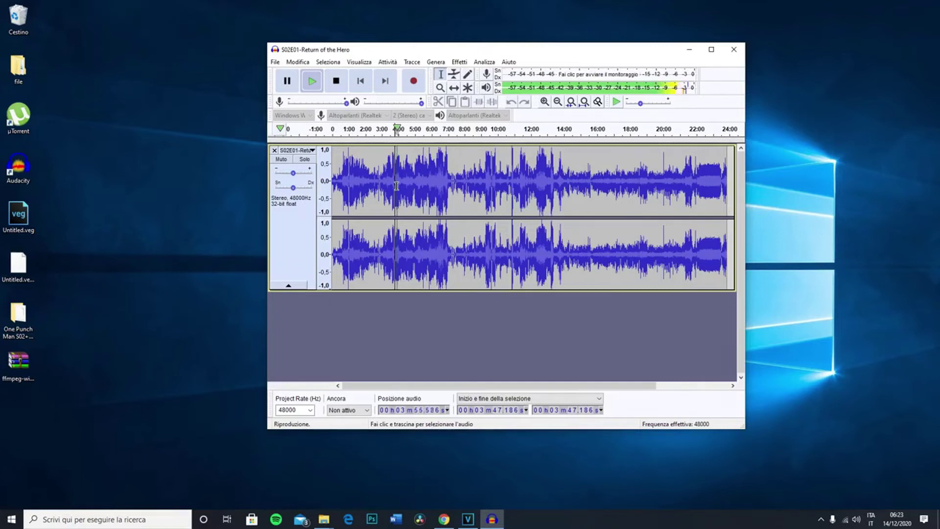
key("space")
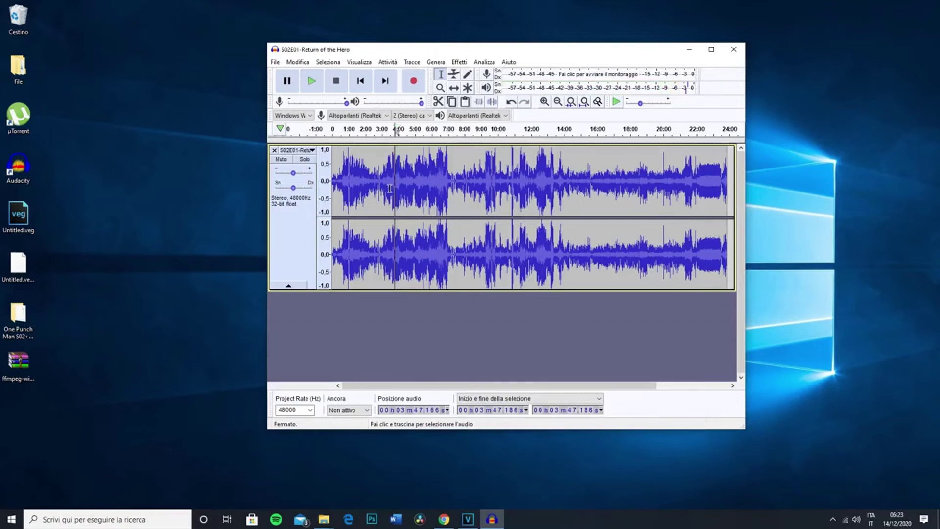
Split the stereo track into two mono tracks and apply the Invert effect to the entire lower one
left_click(312, 151)
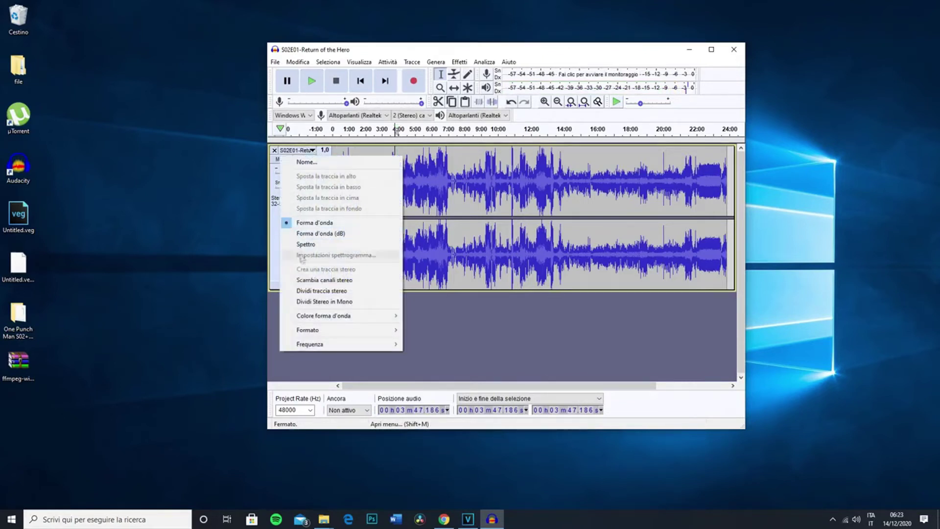
left_click(351, 303)
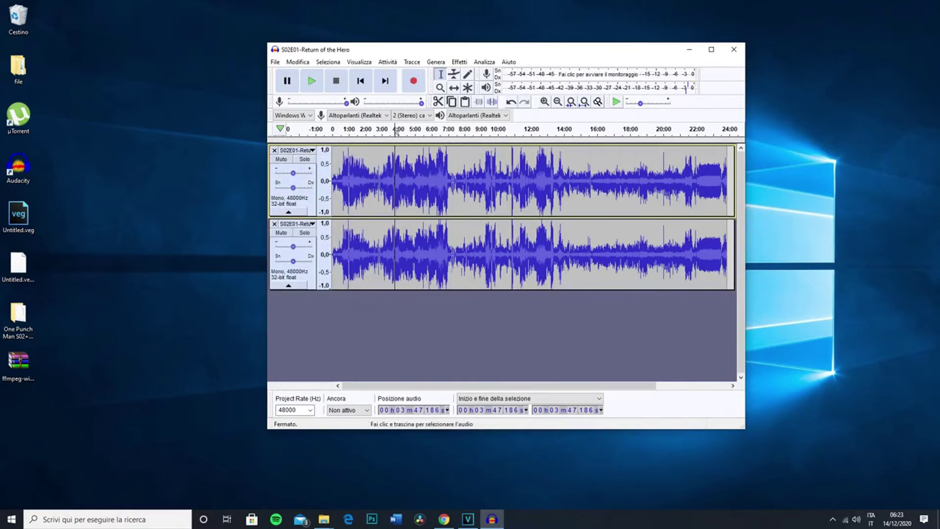
left_click(478, 131)
double_click(471, 244)
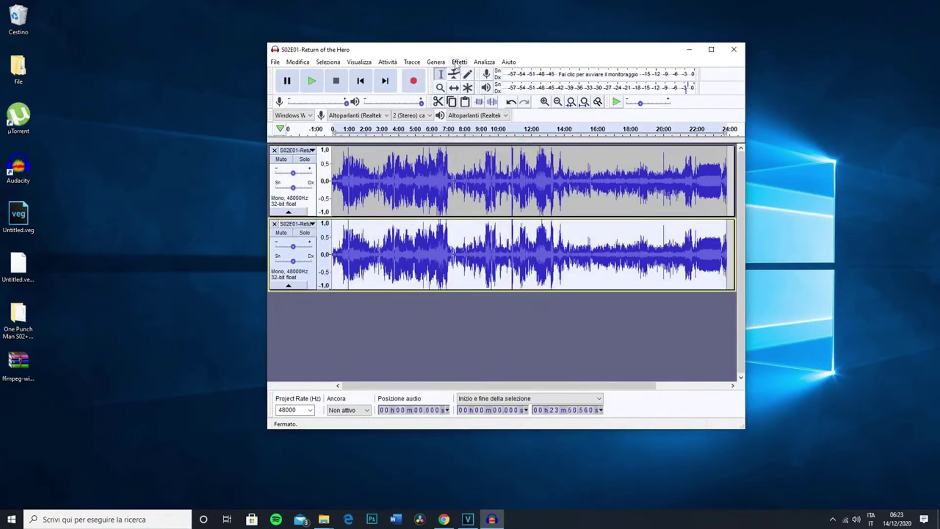
left_click(458, 63)
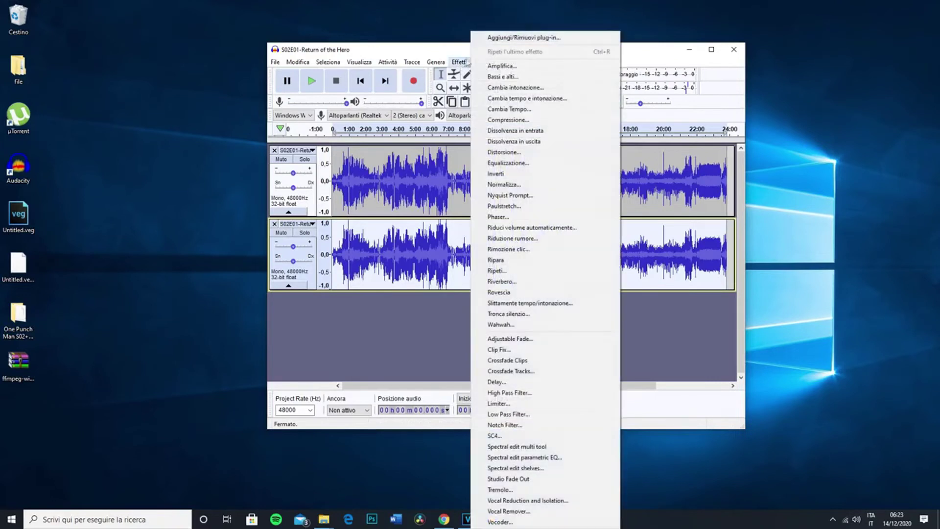
left_click(497, 176)
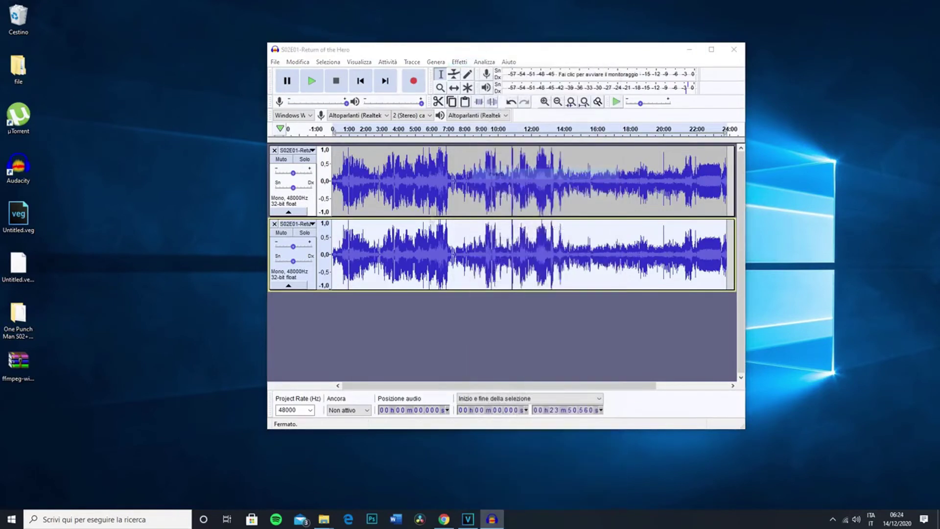
Listen to the combined mono tracks from about 2:52 and about 3:47 to check the vocal cancellation, and stop playback
left_click(336, 247)
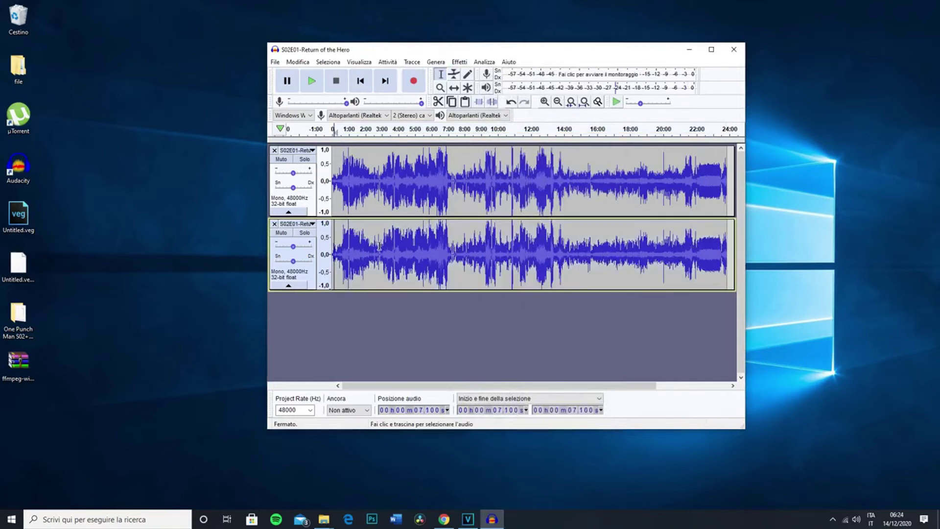
left_click(380, 246)
key("space")
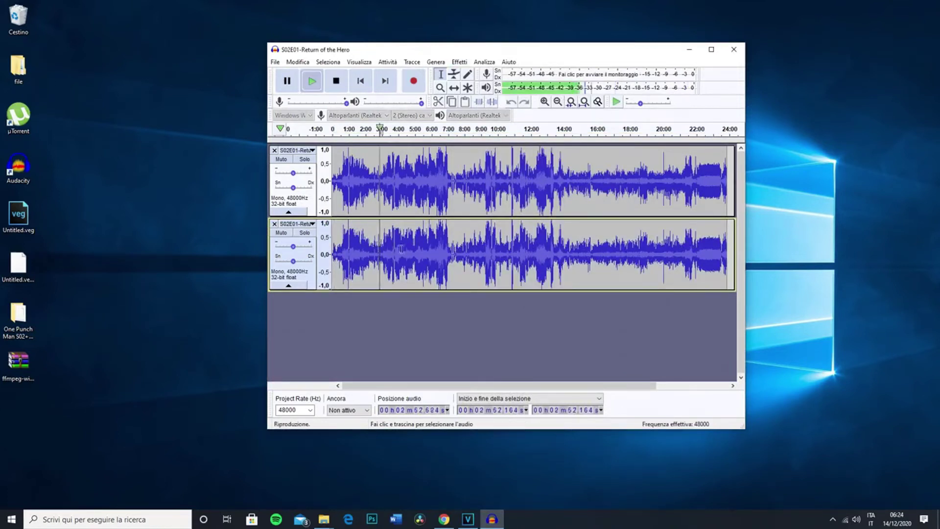
left_click(395, 183)
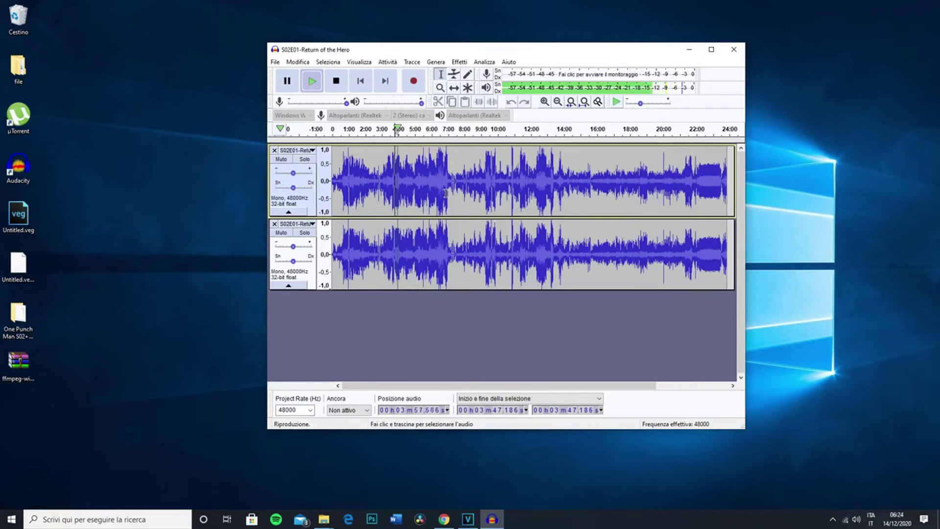
key("space")
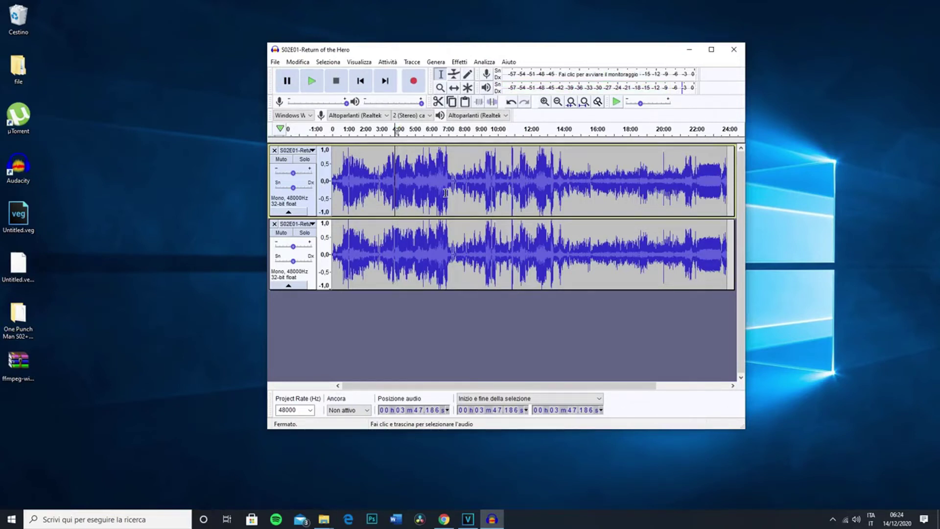
left_click(445, 193)
Export the mono mix to the desktop as 16-bit PCM WAV S02E01-Return of the Hero.wav, keeping its metadata, and place the file below the ffmpeg archive
left_click(274, 61)
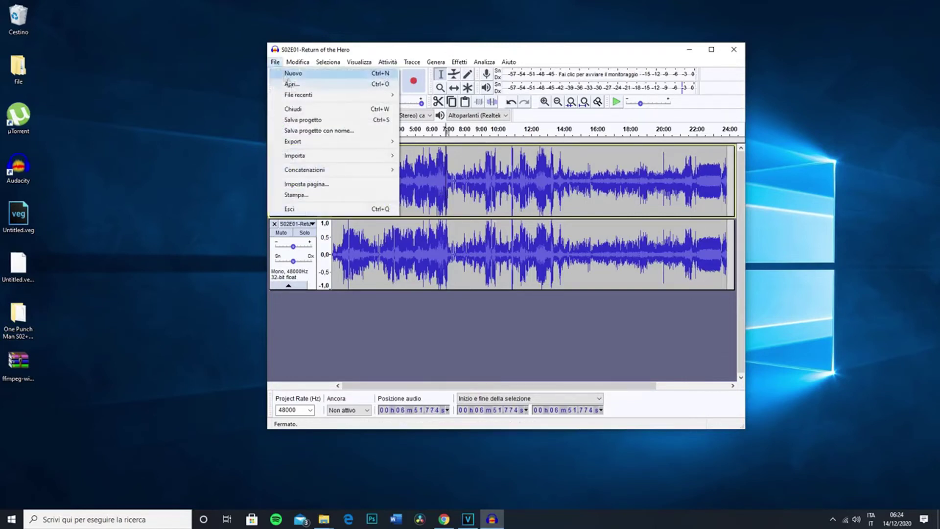
mouse_move(336, 141)
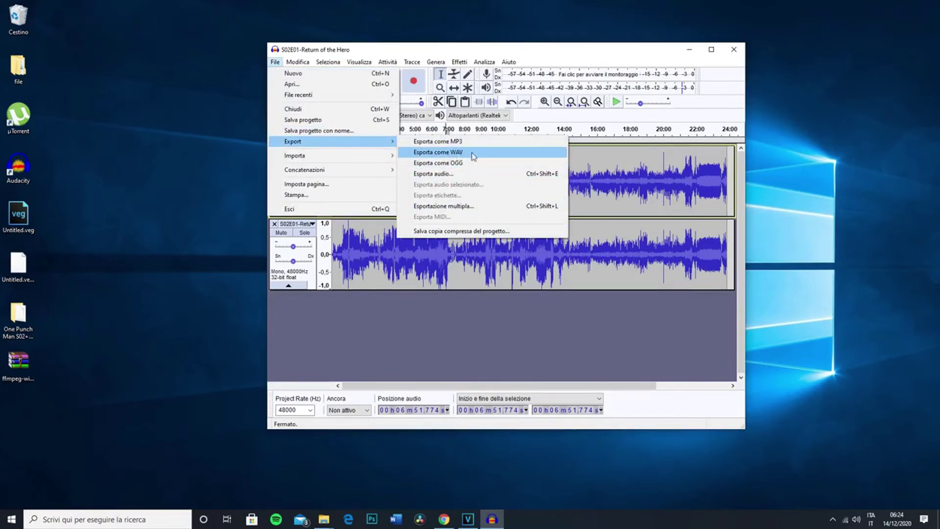
left_click(440, 152)
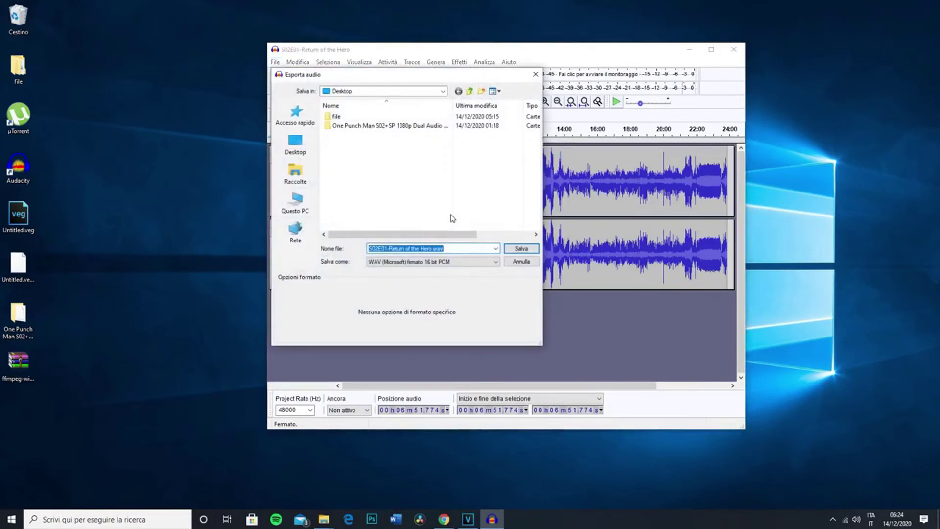
left_click(522, 248)
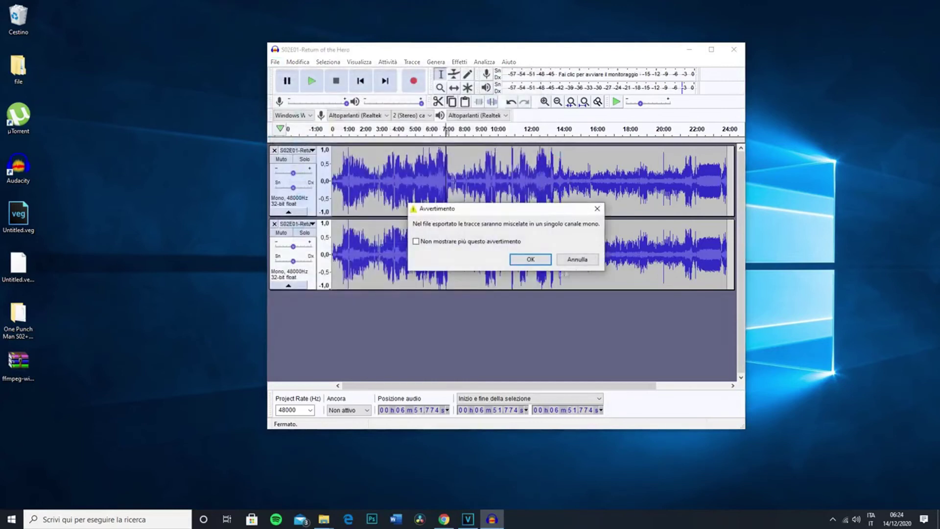
left_click(530, 261)
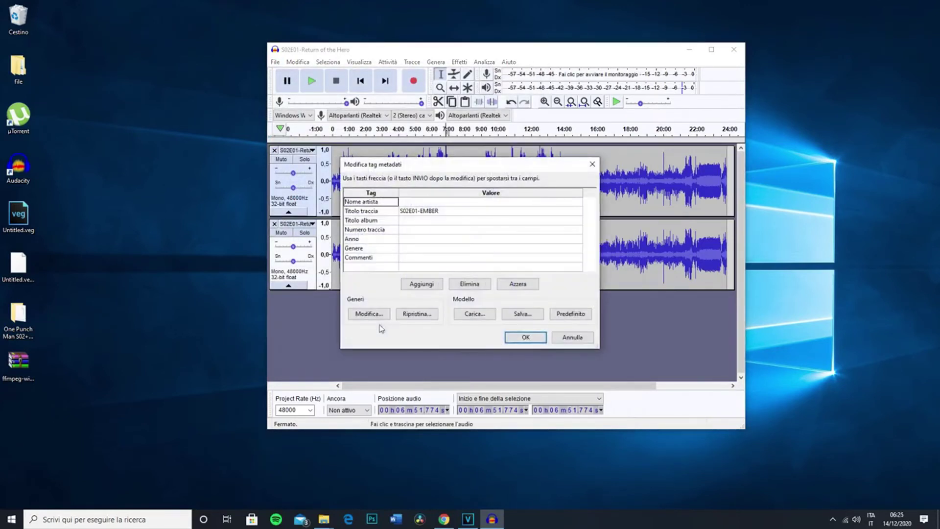
left_click(526, 338)
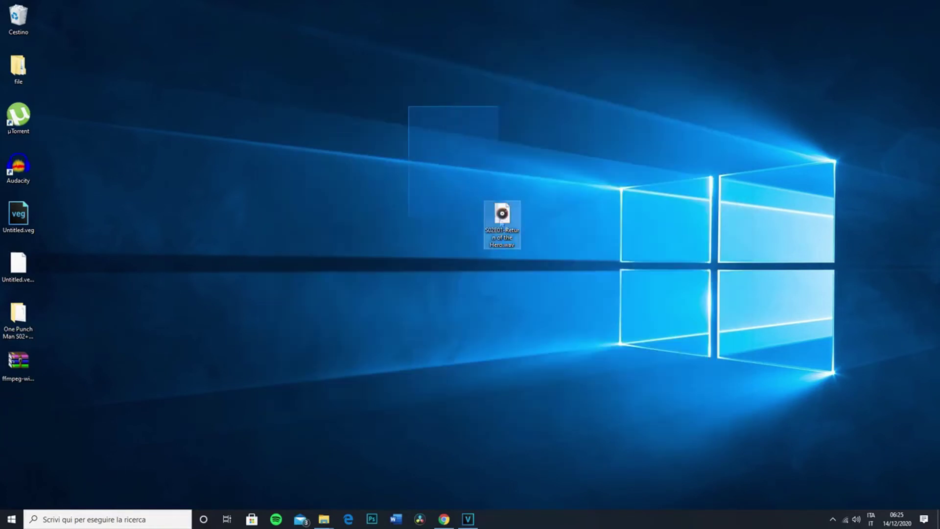
left_click(443, 164)
left_click_drag(502, 215, 20, 417)
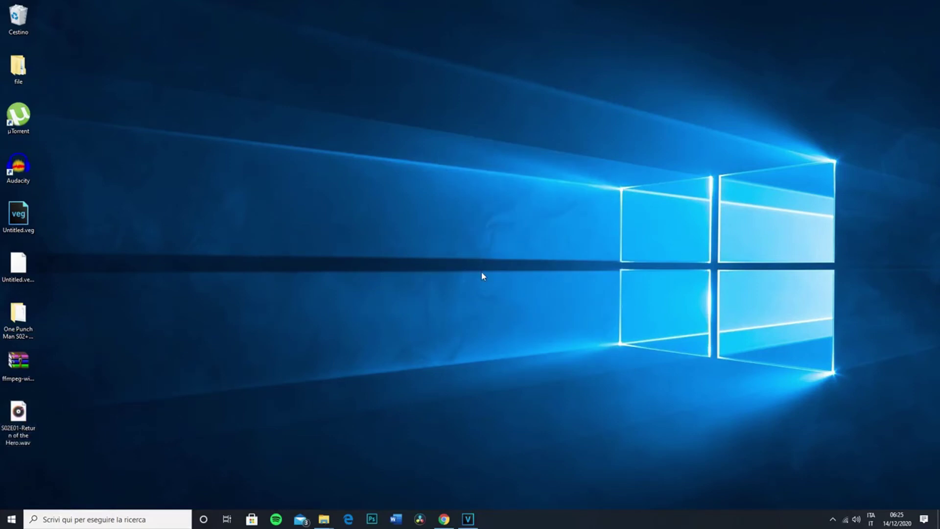